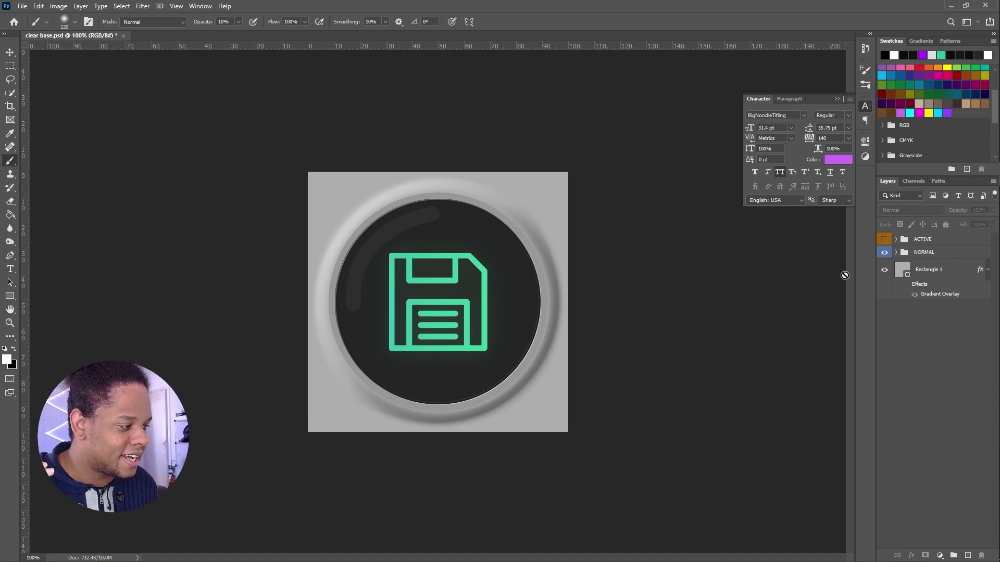
Compare the button's normal and active looks by alternating the visibility of the NORMAL and ACTIVE groups.
{"action": "left_click", "coordinate": [884, 252]}
{"action": "left_click", "coordinate": [884, 239]}
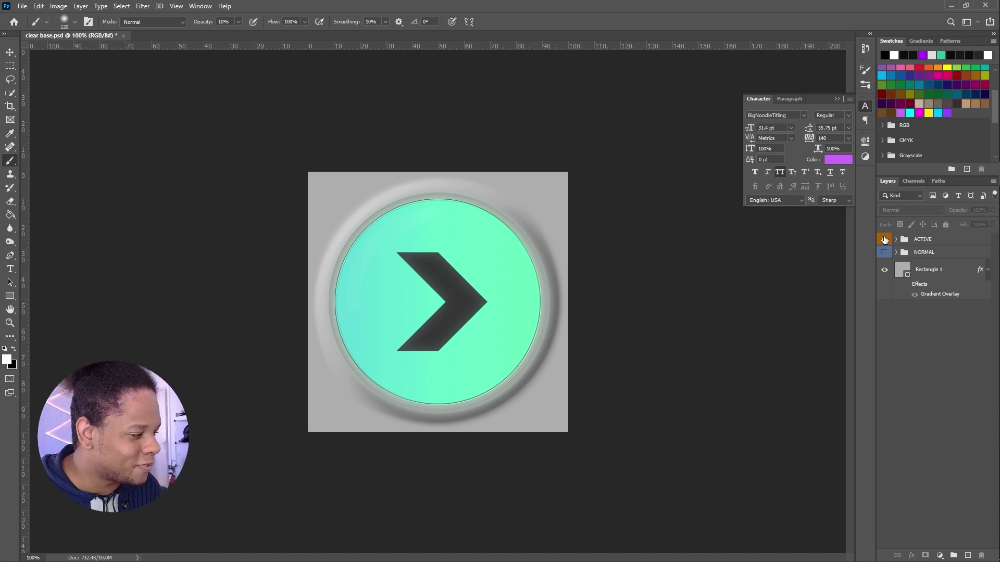
{"action": "left_click", "coordinate": [884, 239]}
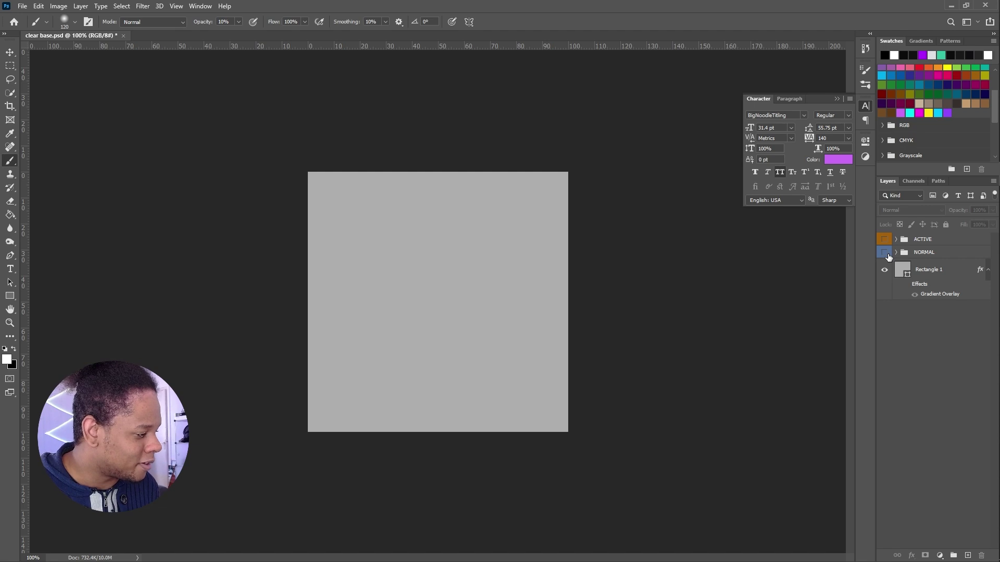
{"action": "left_click", "coordinate": [885, 252]}
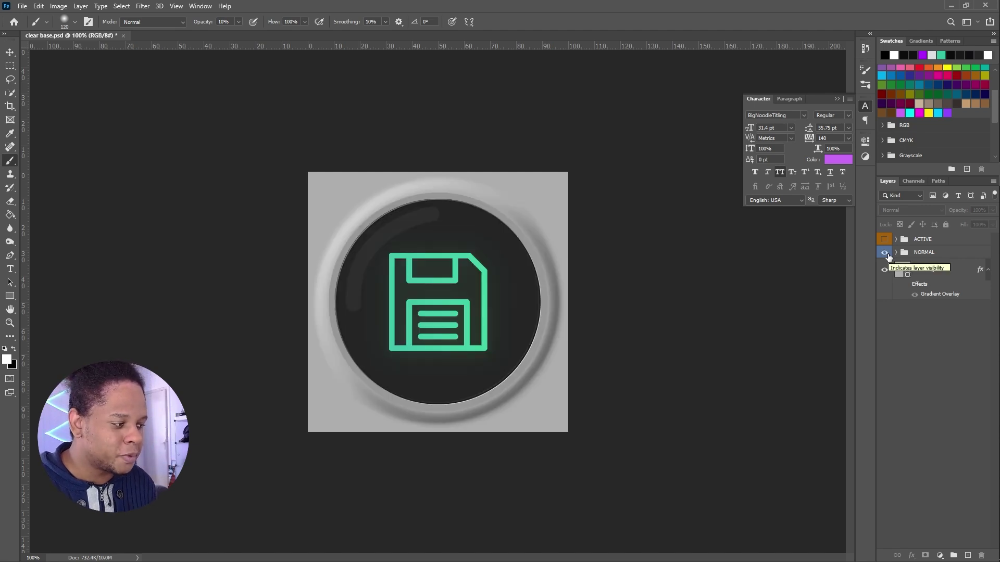
{"action": "left_click", "coordinate": [884, 252]}
{"action": "left_click", "coordinate": [884, 239]}
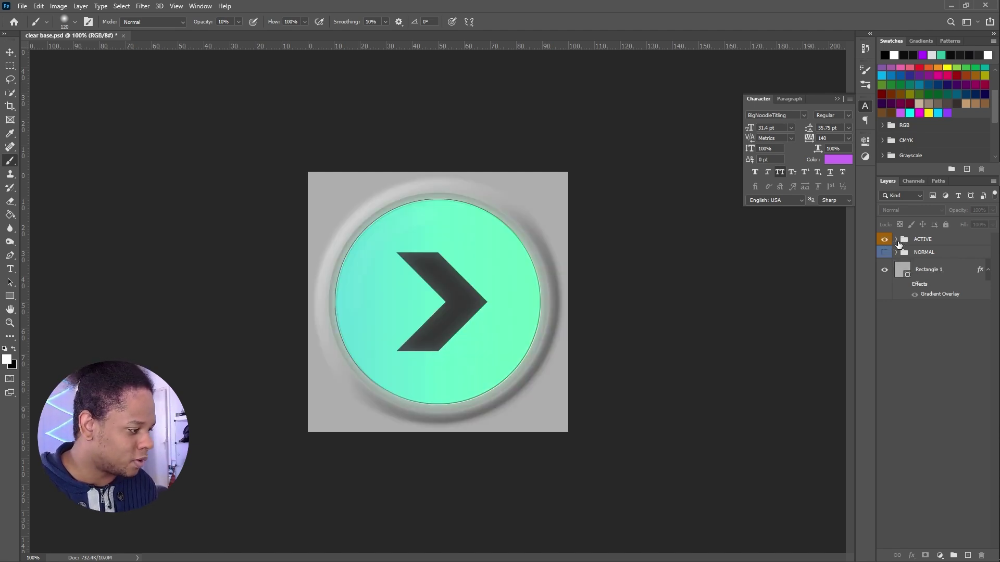
In the ICON Active group, hide the Arrow 2 1 copy 2 layer and show the save copy layer instead.
{"action": "left_click", "coordinate": [895, 240]}
{"action": "left_click", "coordinate": [904, 253]}
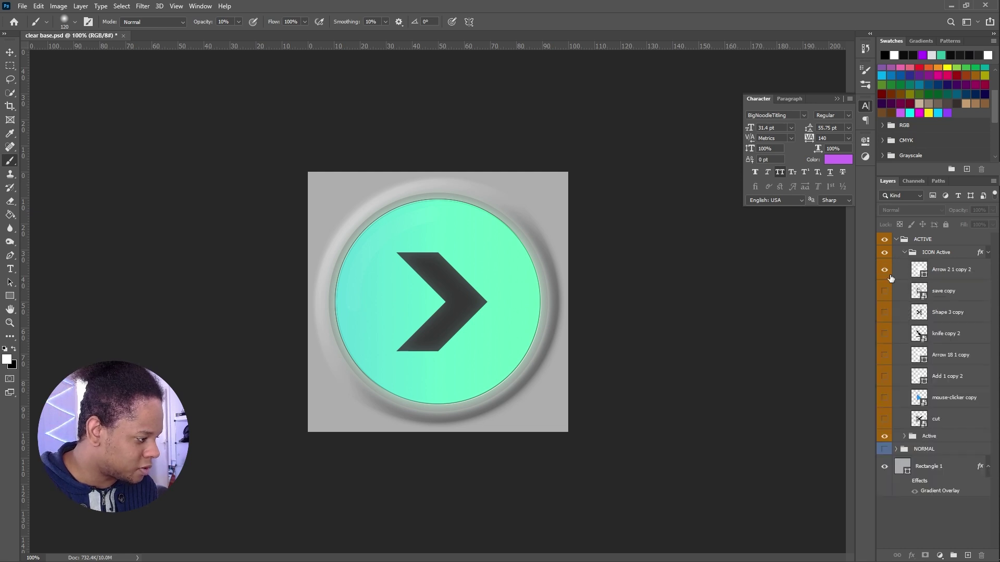
{"action": "left_click", "coordinate": [884, 269]}
{"action": "left_click", "coordinate": [885, 291]}
{"action": "left_click", "coordinate": [896, 240]}
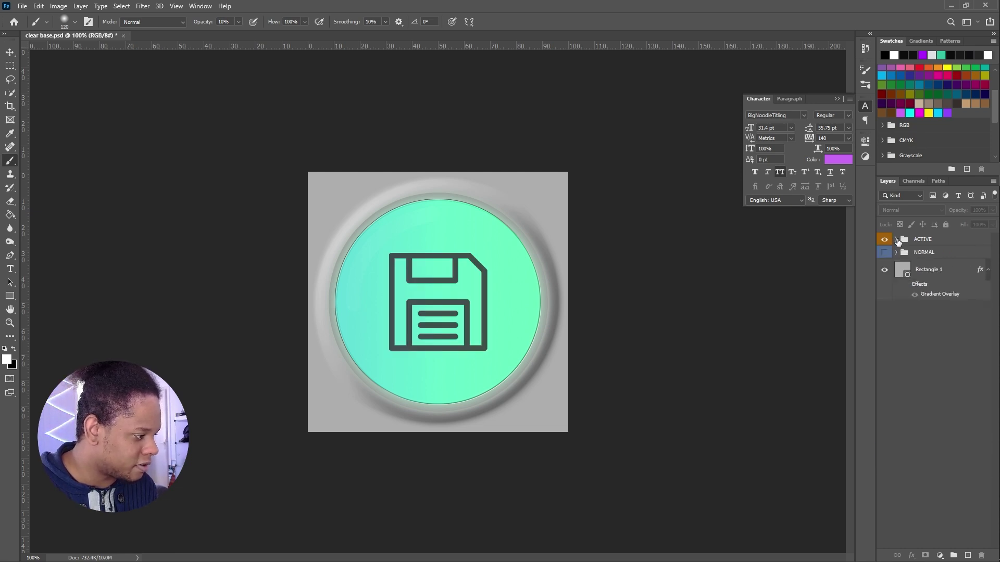
Compare the save icon's two button states by showing only NORMAL and then only ACTIVE.
{"action": "left_click", "coordinate": [885, 240]}
{"action": "left_click", "coordinate": [885, 252]}
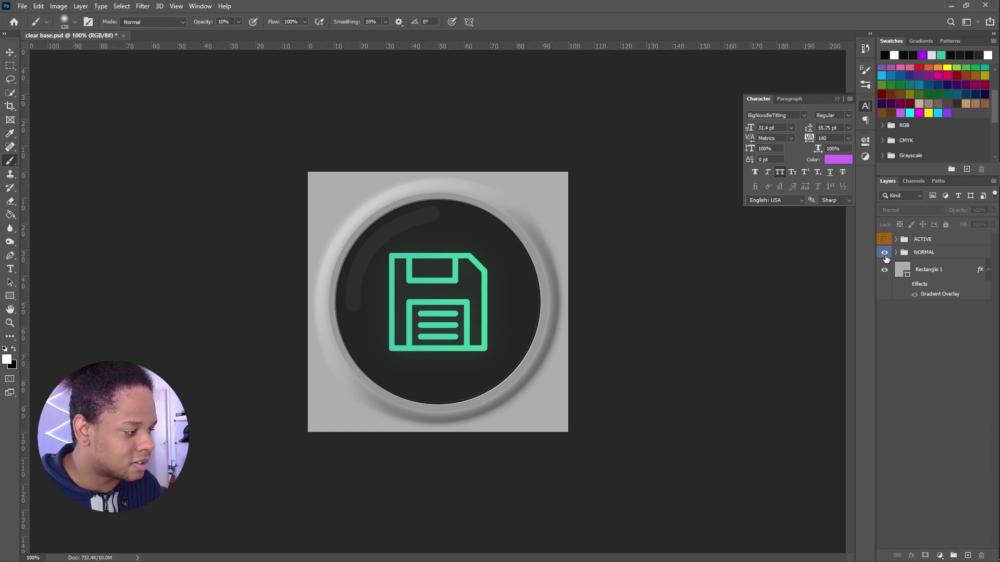
{"action": "left_click", "coordinate": [885, 253]}
{"action": "left_click", "coordinate": [884, 239]}
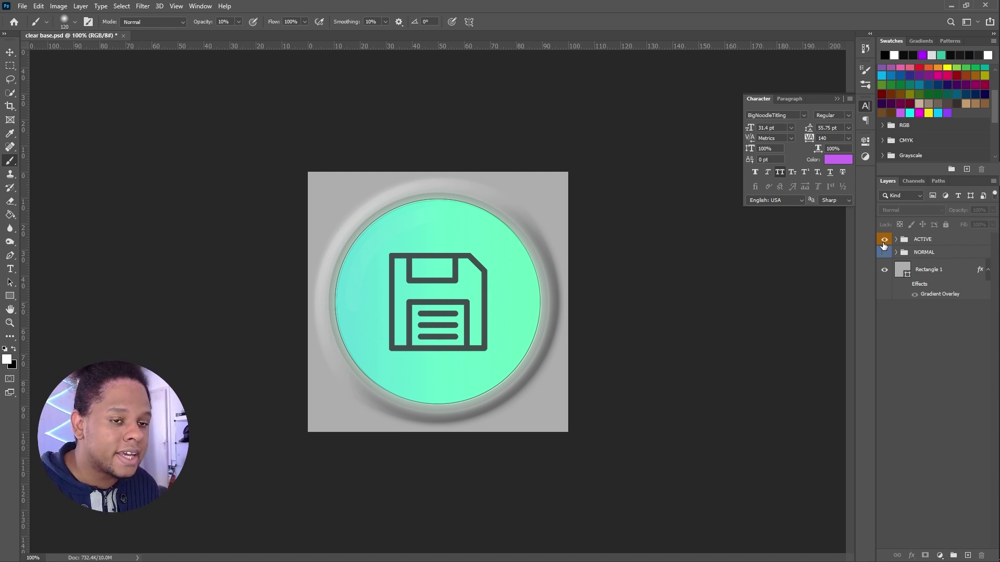
Examine how the ACTIVE and NORMAL groups are organized into icon and base subgroups.
{"action": "left_click", "coordinate": [897, 239]}
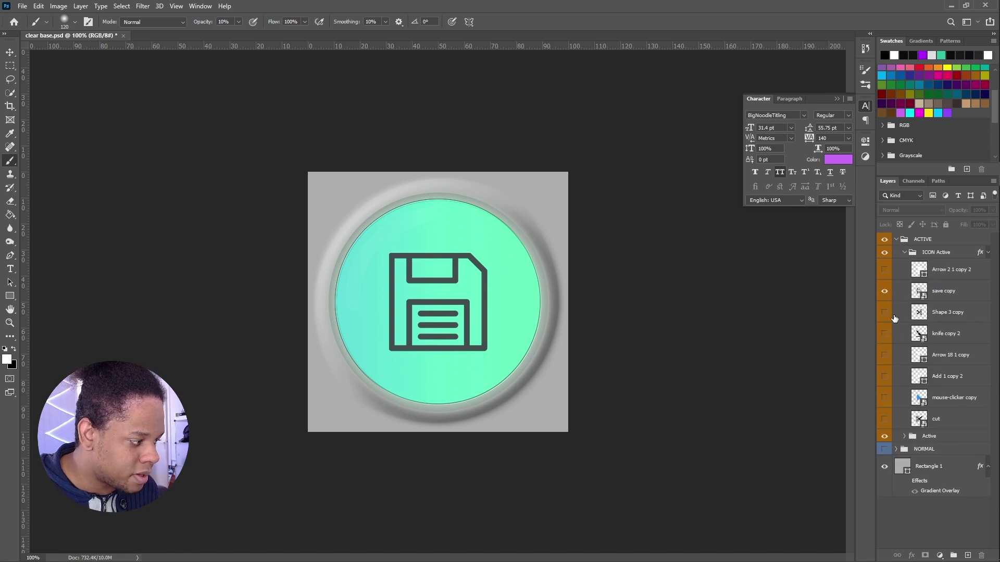
{"action": "left_click", "coordinate": [894, 236]}
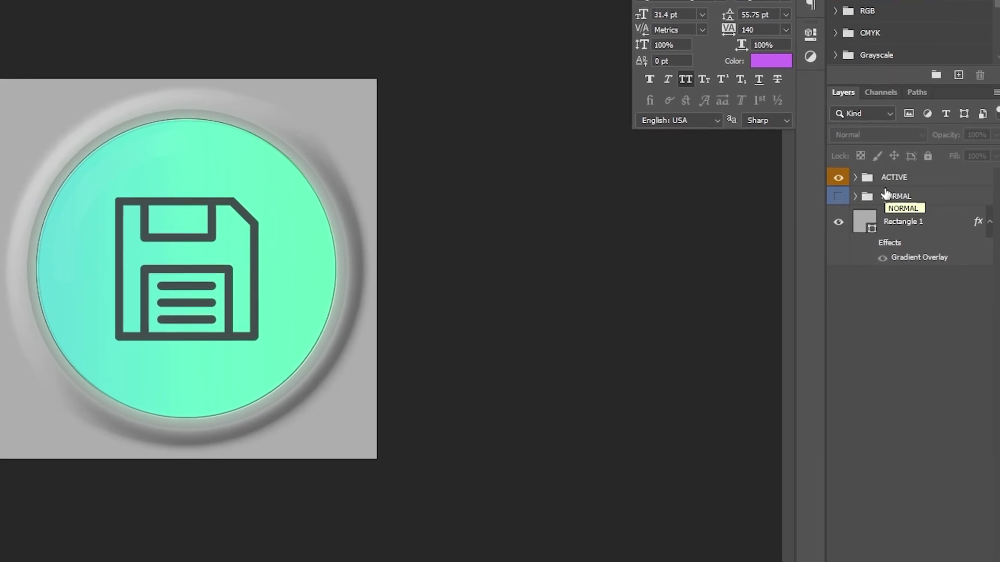
{"action": "left_click", "coordinate": [855, 197]}
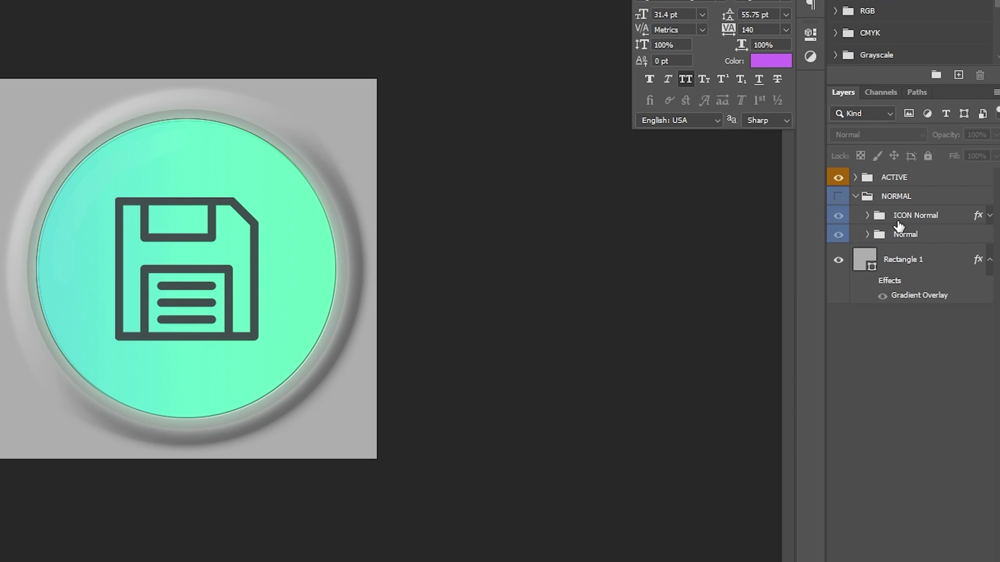
{"action": "left_click", "coordinate": [856, 178]}
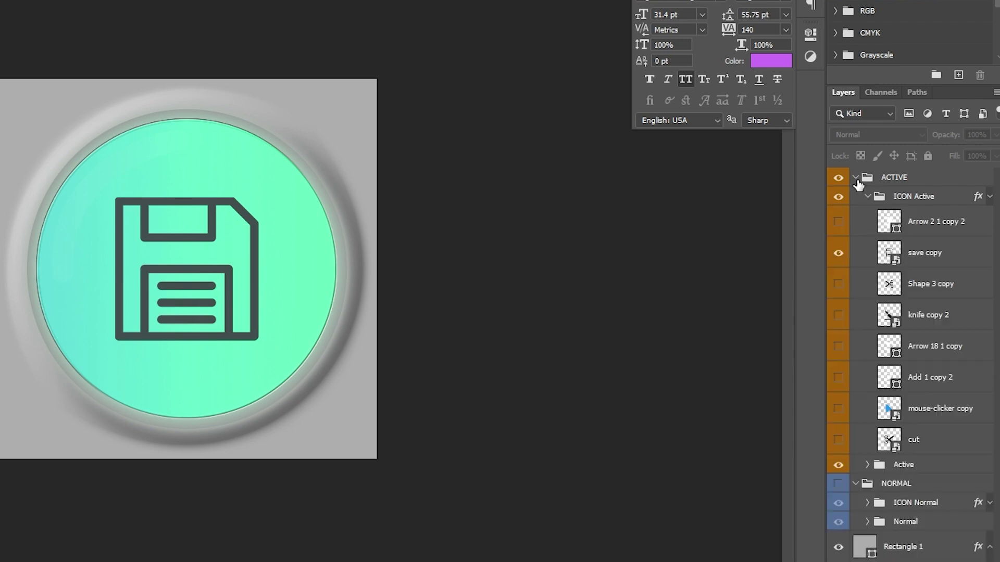
{"action": "left_click", "coordinate": [867, 197]}
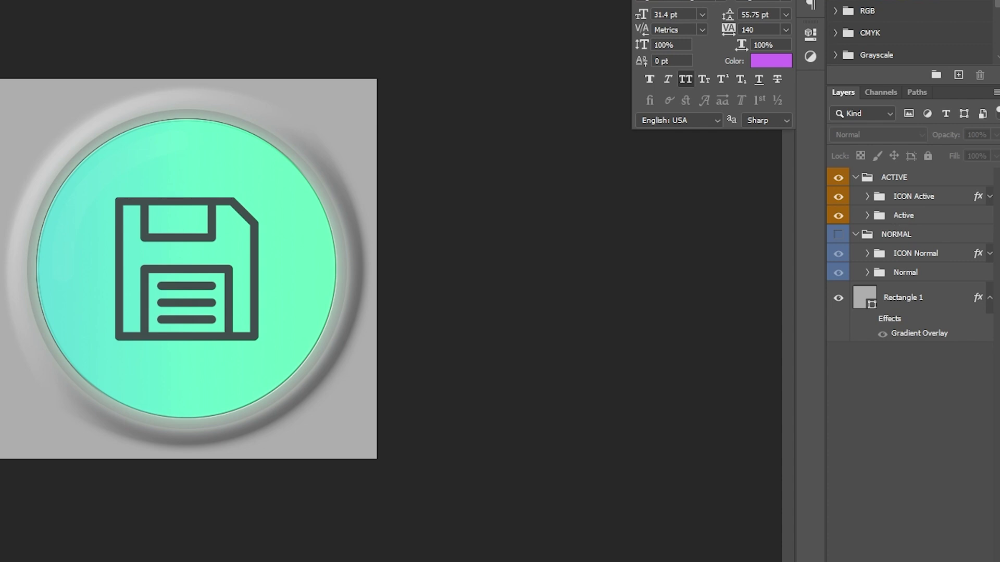
Hide the save icon layers in both the ICON Active and ICON Normal groups, leaving the button blank.
{"action": "left_click", "coordinate": [867, 197]}
{"action": "left_click", "coordinate": [838, 252]}
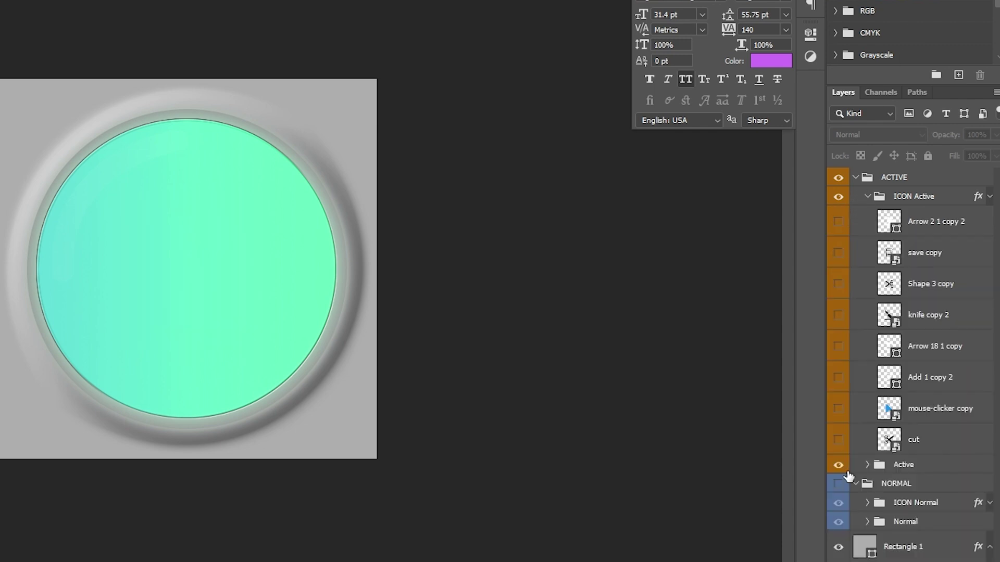
{"action": "left_click", "coordinate": [867, 503]}
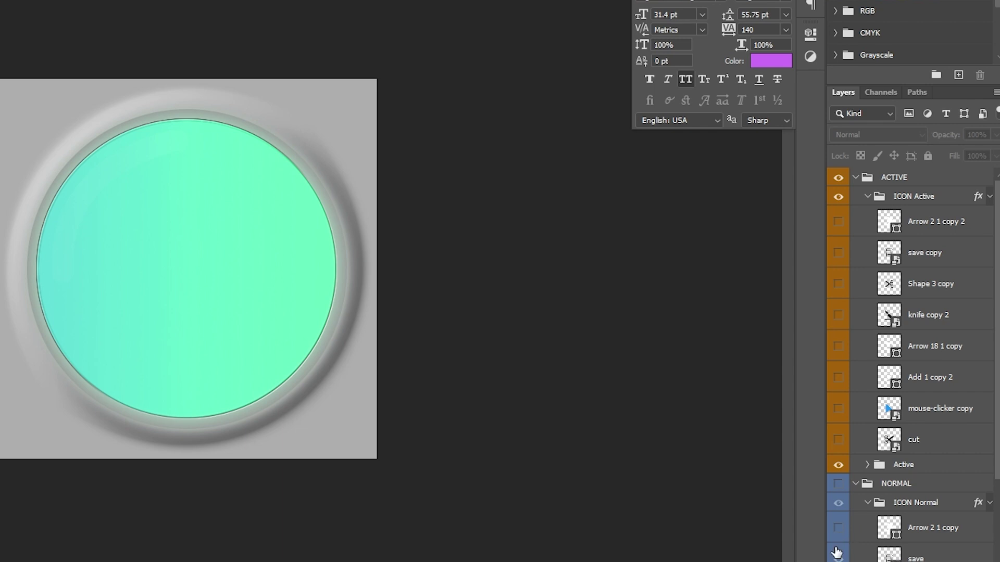
{"action": "left_click", "coordinate": [838, 557]}
{"action": "left_click", "coordinate": [838, 484]}
{"action": "left_click", "coordinate": [855, 484]}
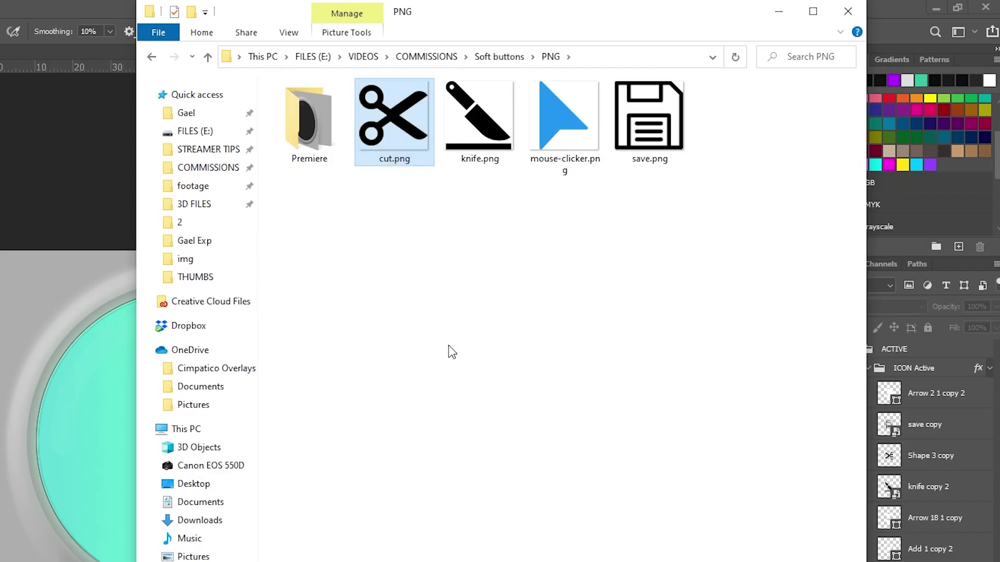
Place knife.png from the PNG folder in File Explorer onto the Photoshop button canvas.
{"action": "left_click", "coordinate": [449, 346]}
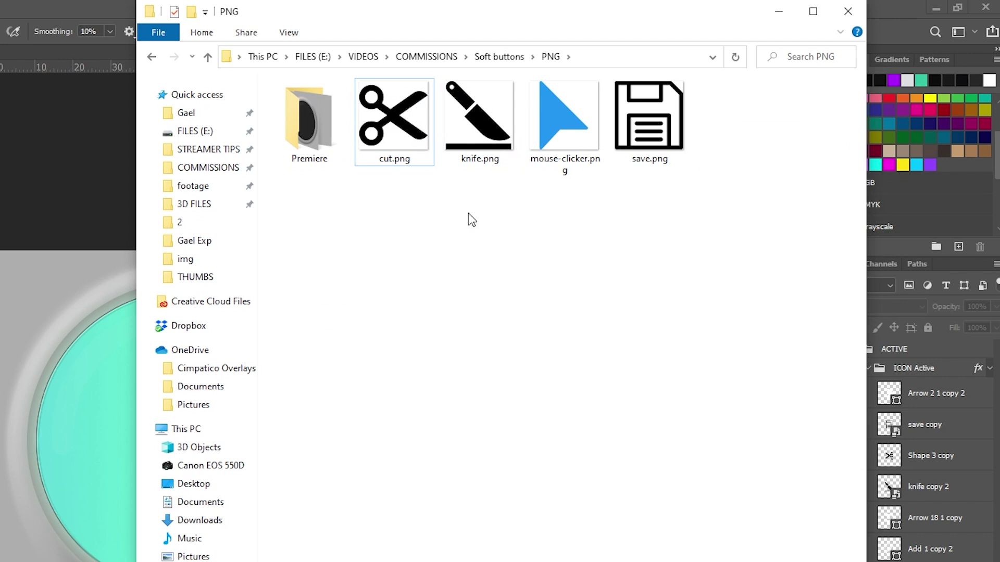
{"action": "left_click", "coordinate": [484, 150]}
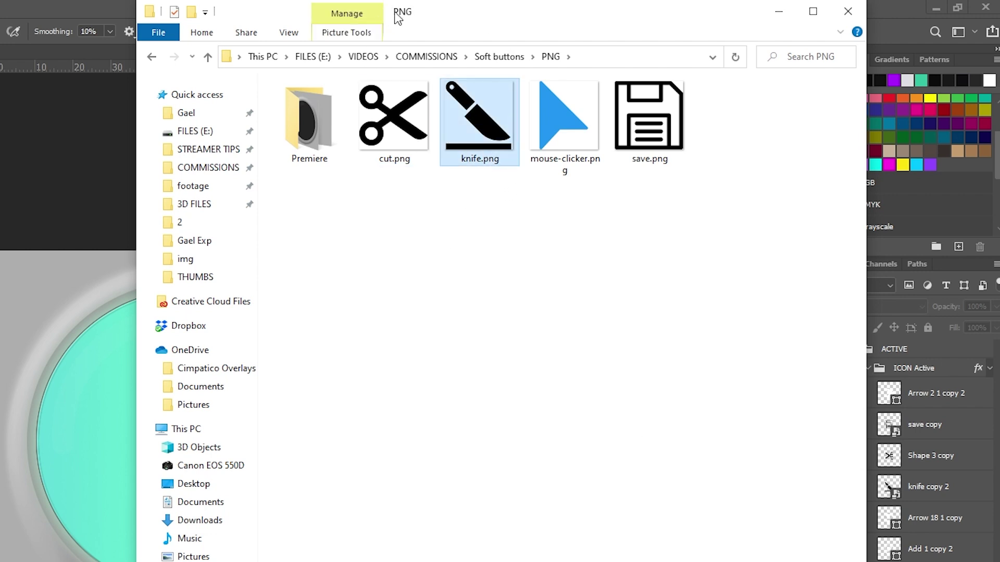
{"action": "left_click_drag", "start_coordinate": [479, 114], "coordinate": [935, 400]}
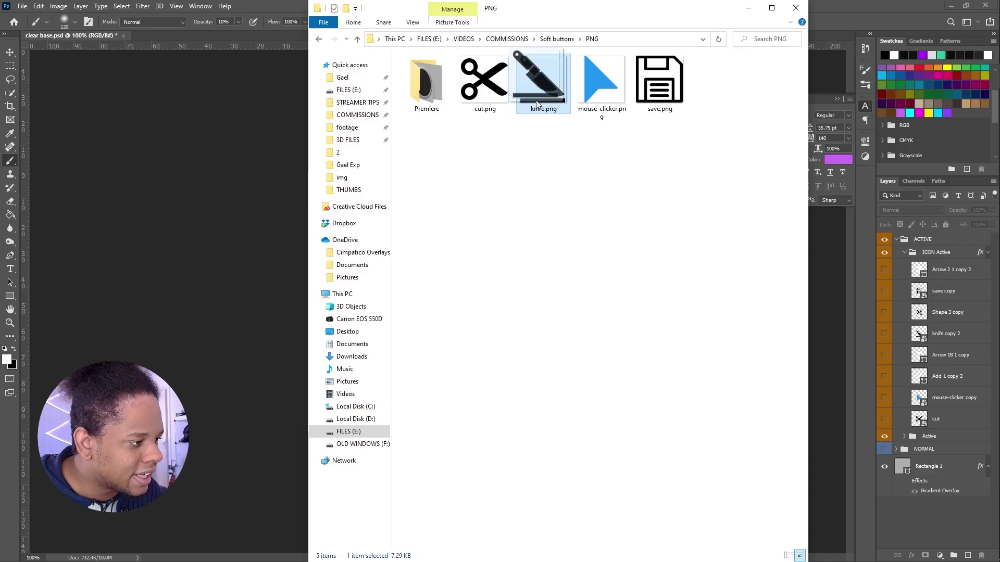
{"action": "left_click_drag", "start_coordinate": [907, 271], "coordinate": [238, 270]}
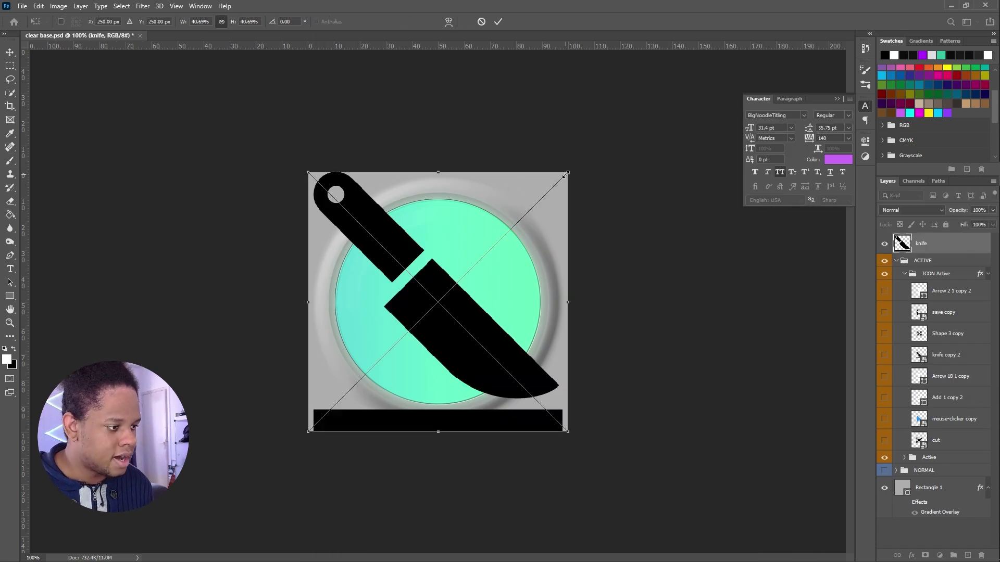
Scale the knife icon to about 20% around its center and move its layer to the top of the ICON Active group.
{"action": "left_click_drag", "start_coordinate": [568, 170], "coordinate": [499, 235]}
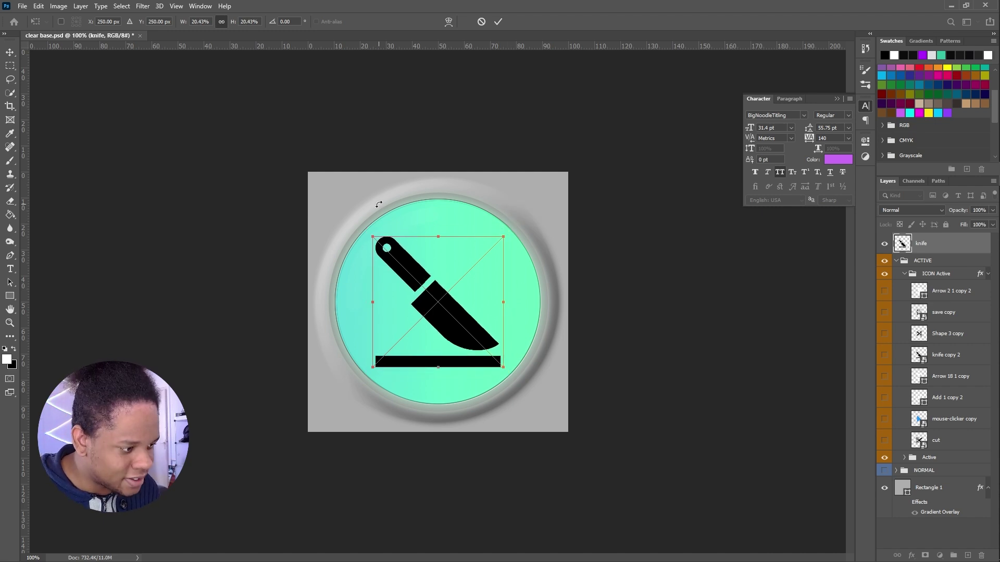
{"action": "key", "text": "Return"}
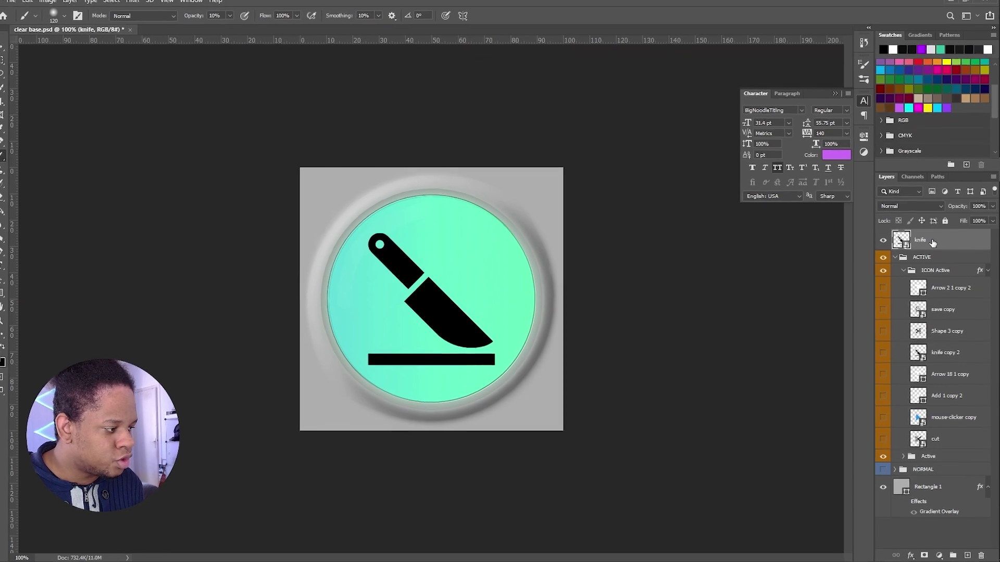
{"action": "left_click_drag", "start_coordinate": [932, 242], "coordinate": [928, 281]}
{"action": "left_click_drag", "start_coordinate": [904, 187], "coordinate": [905, 189]}
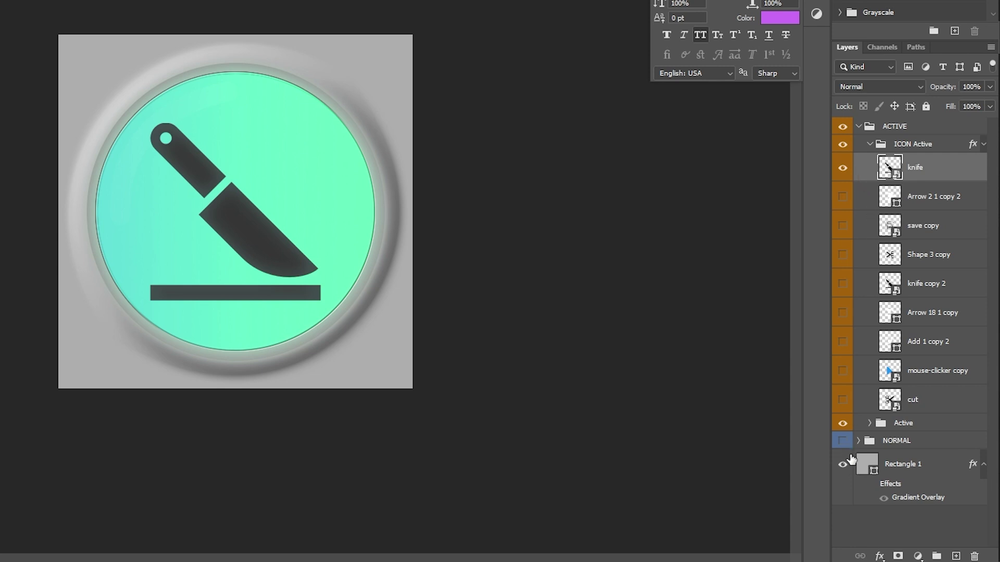
Expand the NORMAL group, hide the ACTIVE group and show the NORMAL group.
{"action": "left_click", "coordinate": [860, 440]}
{"action": "scroll", "coordinate": [857, 446], "scroll_direction": "down", "scroll_amount": 1}
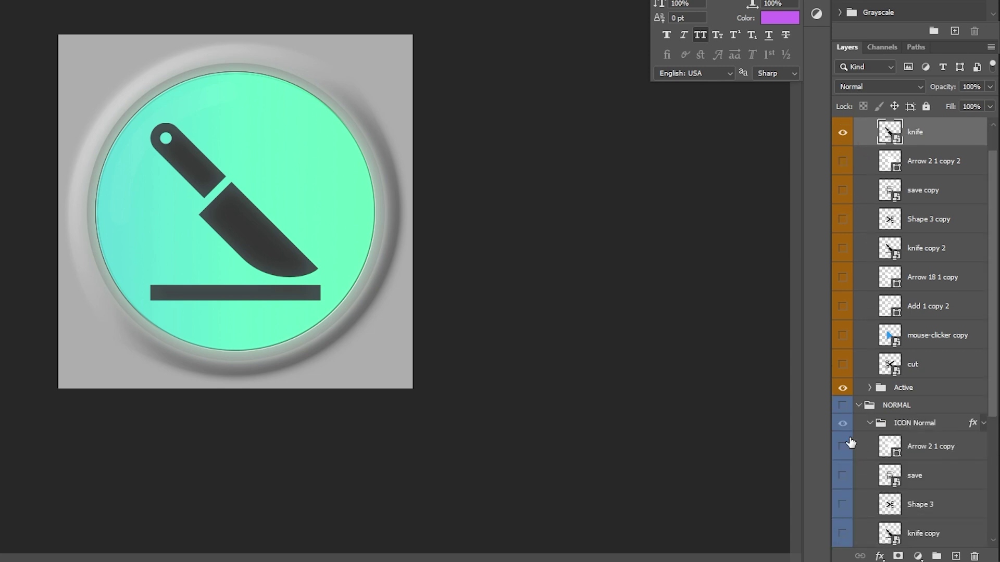
{"action": "scroll", "coordinate": [845, 387], "scroll_direction": "up", "scroll_amount": 1}
{"action": "left_click", "coordinate": [843, 126]}
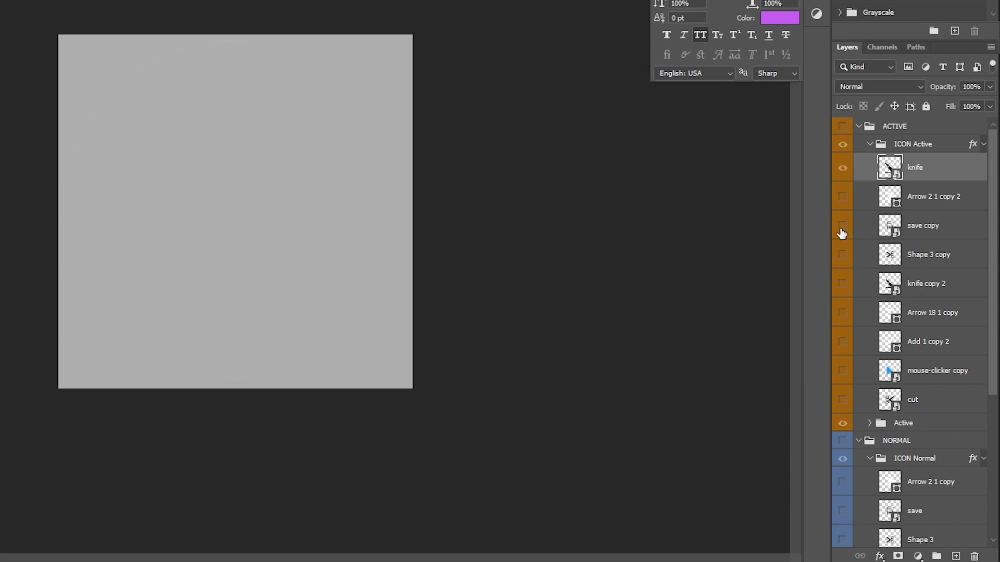
{"action": "left_click", "coordinate": [843, 441]}
Duplicate the knife layer from ICON Active to the top of the ICON Normal group.
{"action": "scroll", "coordinate": [878, 318], "scroll_direction": "down", "scroll_amount": 1}
{"action": "scroll", "coordinate": [877, 325], "scroll_direction": "up", "scroll_amount": 1}
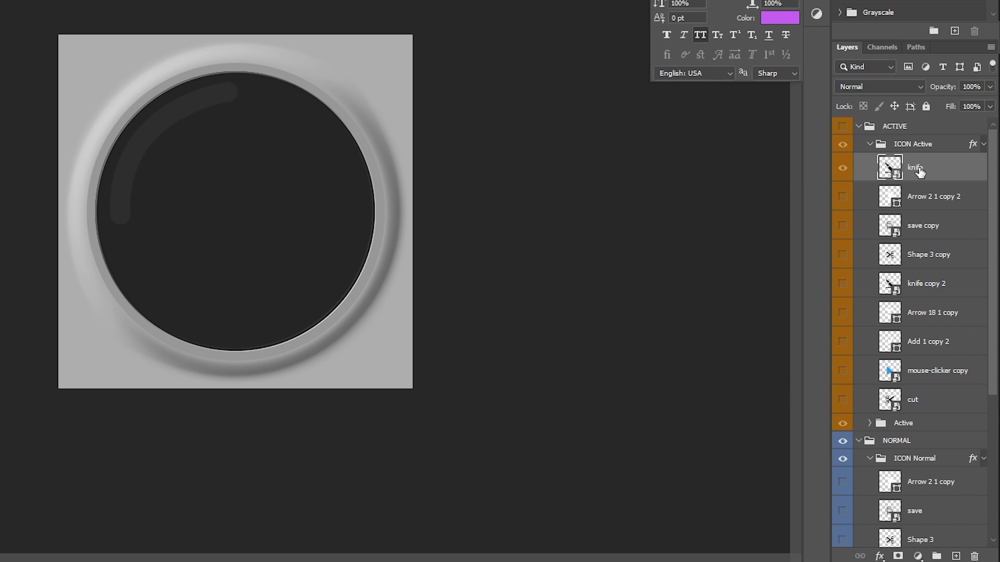
{"action": "left_click_drag", "start_coordinate": [919, 172], "coordinate": [919, 475]}
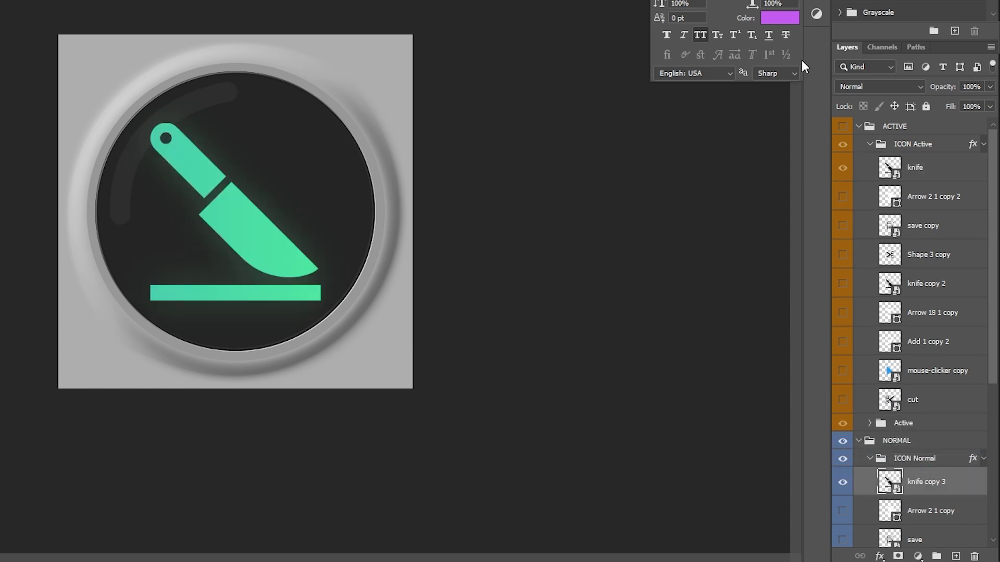
Collapse the ACTIVE and NORMAL groups and toggle their visibility to compare the knife icon's two states.
{"action": "left_click", "coordinate": [858, 126]}
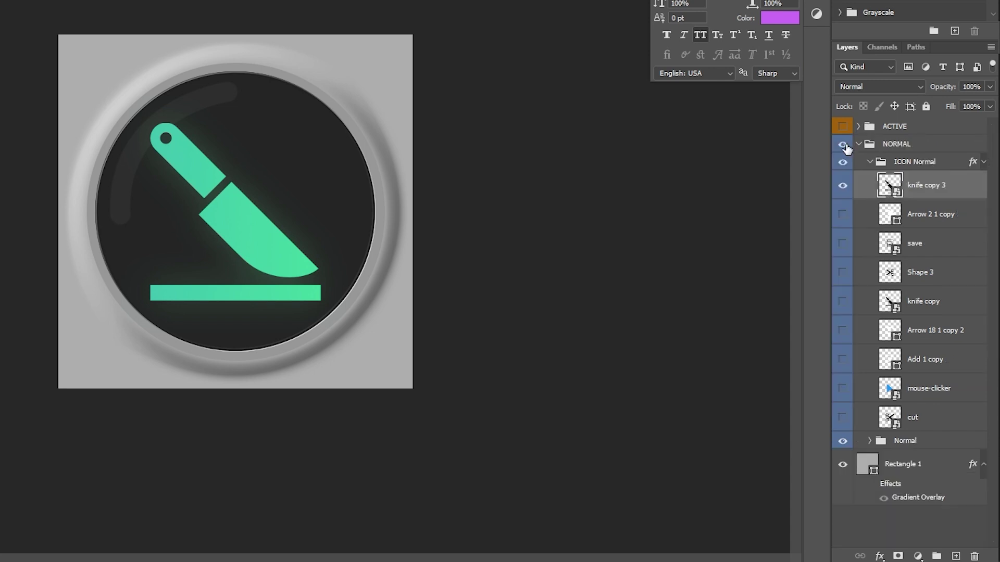
{"action": "left_click", "coordinate": [858, 145]}
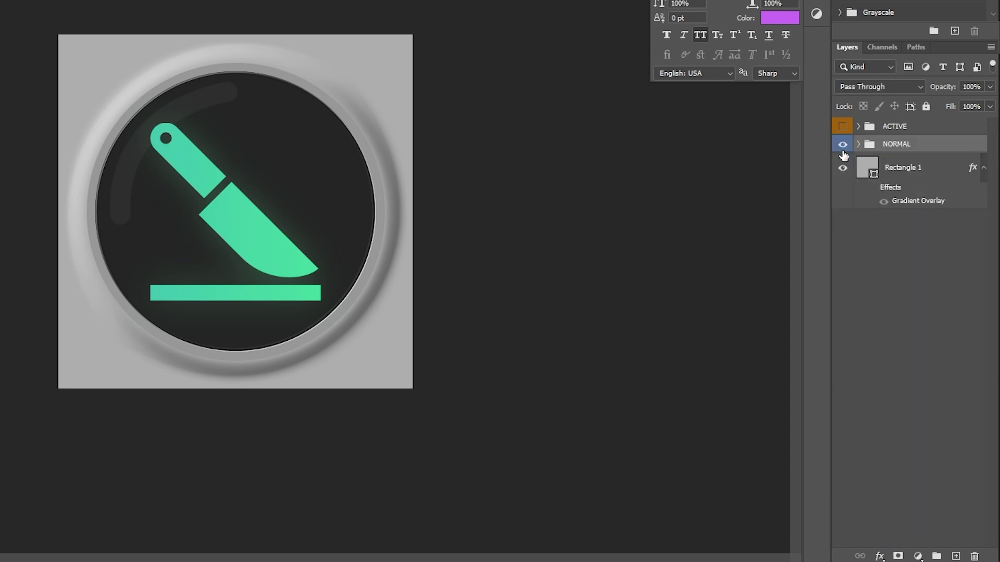
{"action": "left_click_drag", "start_coordinate": [843, 134], "coordinate": [842, 127]}
{"action": "left_click", "coordinate": [843, 127]}
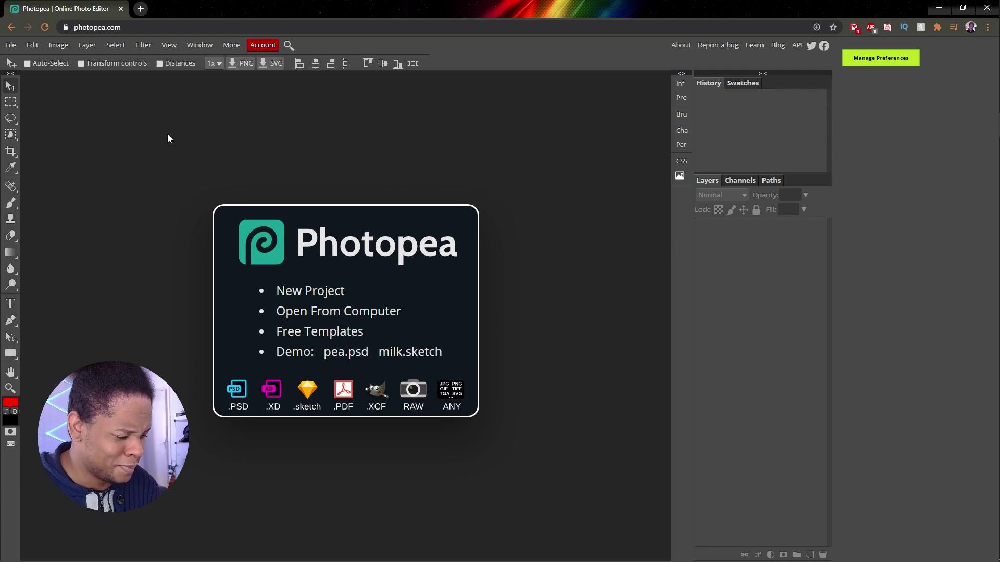
Open clear base.psd in Photopea, hiding its NORMAL group and expanding the ACTIVE group.
{"action": "left_click", "coordinate": [11, 44]}
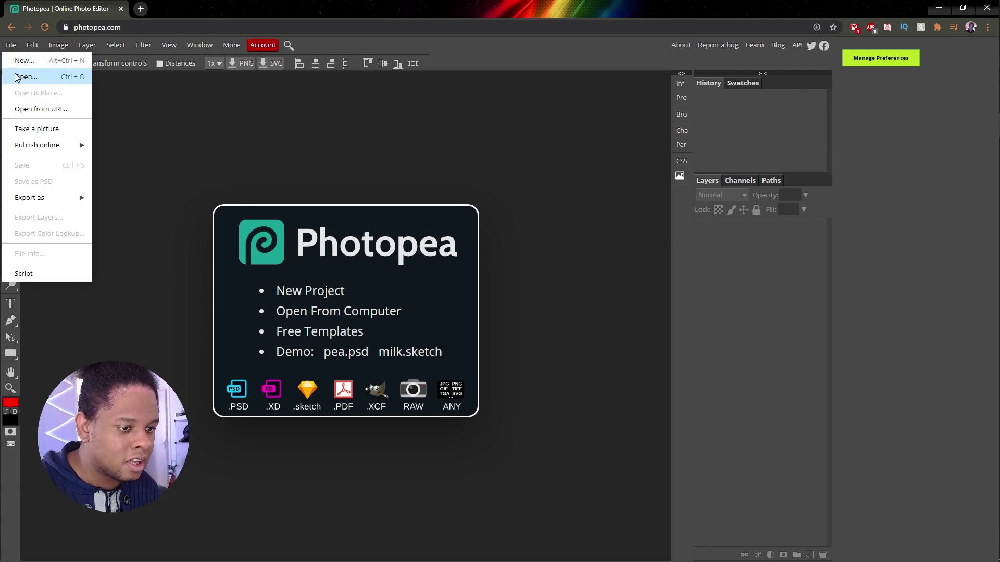
{"action": "left_click", "coordinate": [16, 77]}
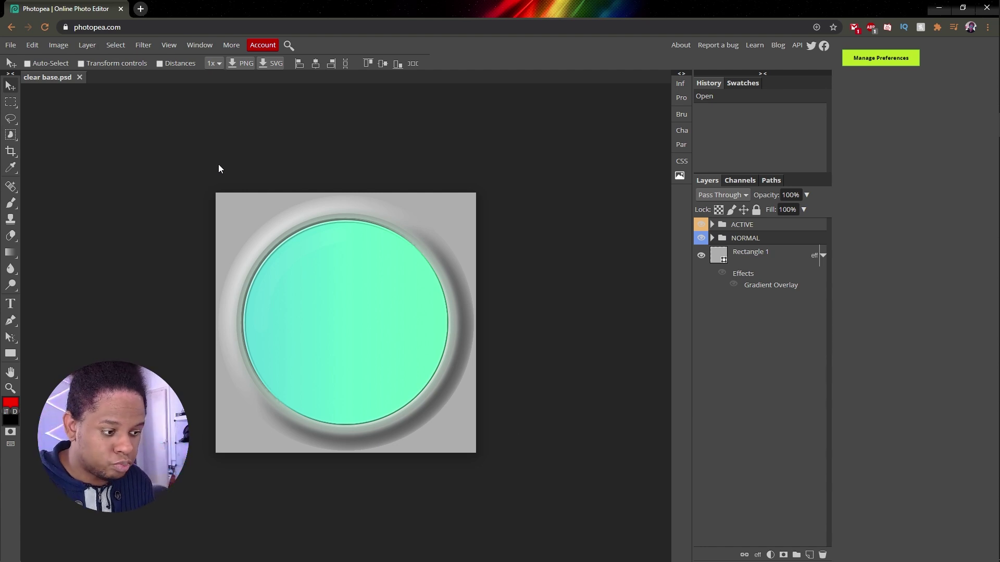
{"action": "left_click", "coordinate": [702, 238]}
{"action": "left_click", "coordinate": [711, 225]}
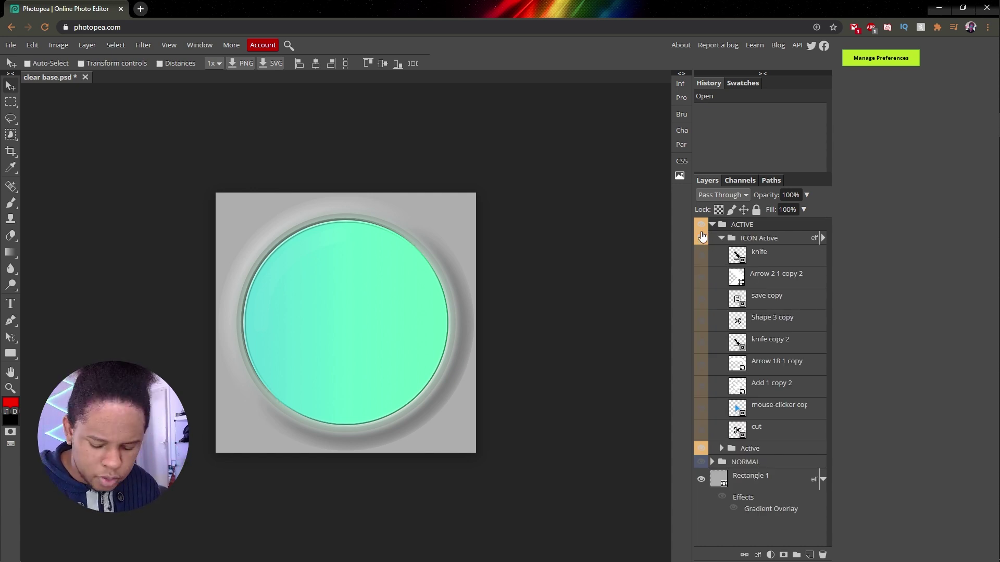
Place mouse-clicker.png from the PNG folder onto the Photopea canvas and scale it down to fit inside the button circle.
{"action": "key", "text": "alt+Tab"}
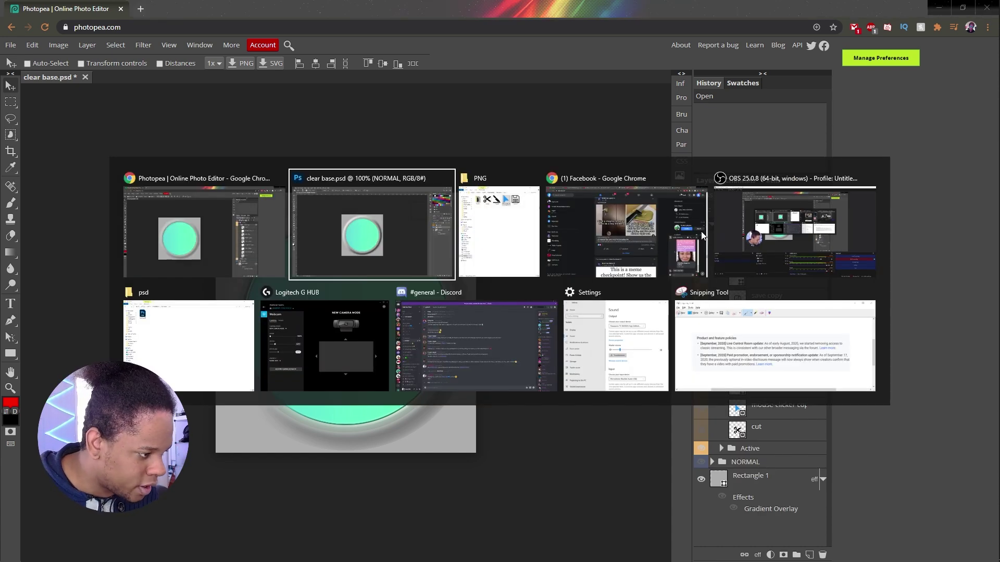
{"action": "left_click_drag", "start_coordinate": [758, 83], "coordinate": [296, 348]}
{"action": "left_click_drag", "start_coordinate": [475, 193], "coordinate": [420, 264]}
{"action": "mouse_move", "coordinate": [321, 290]}
{"action": "left_mouse_down"}
{"action": "mouse_move", "coordinate": [348, 285]}
{"action": "mouse_move", "coordinate": [340, 289]}
{"action": "left_mouse_up"}
{"action": "key", "text": "Return"}
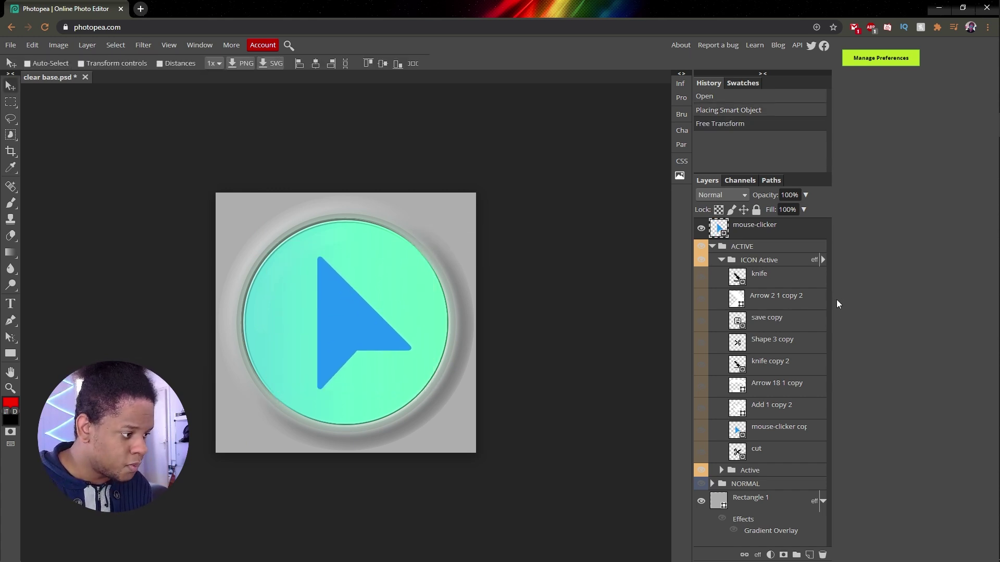
Move the mouse-clicker layer to the top of the ICON Active group and duplicate it to the top of the ICON Normal group.
{"action": "left_click_drag", "start_coordinate": [771, 235], "coordinate": [763, 270]}
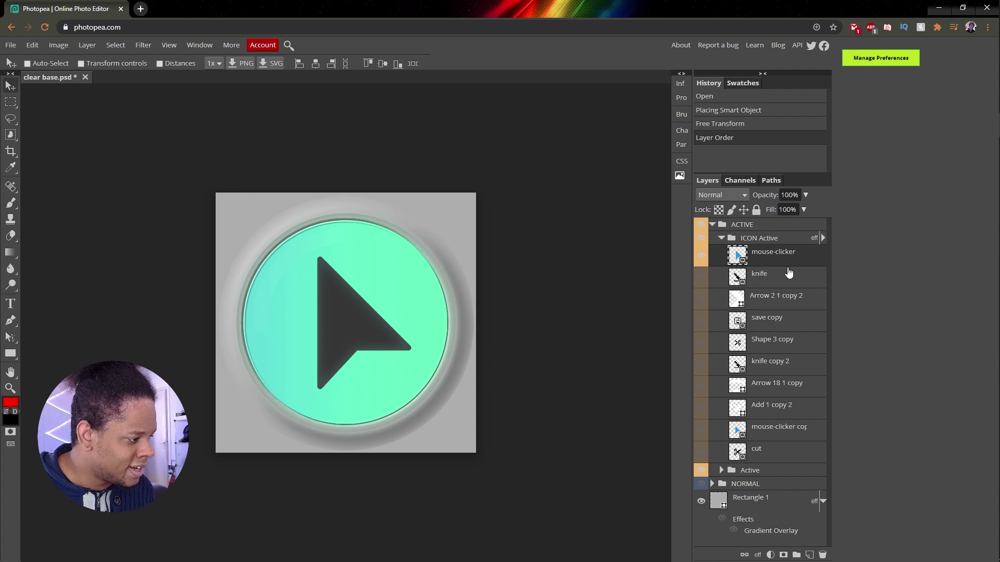
{"action": "left_click", "coordinate": [713, 484]}
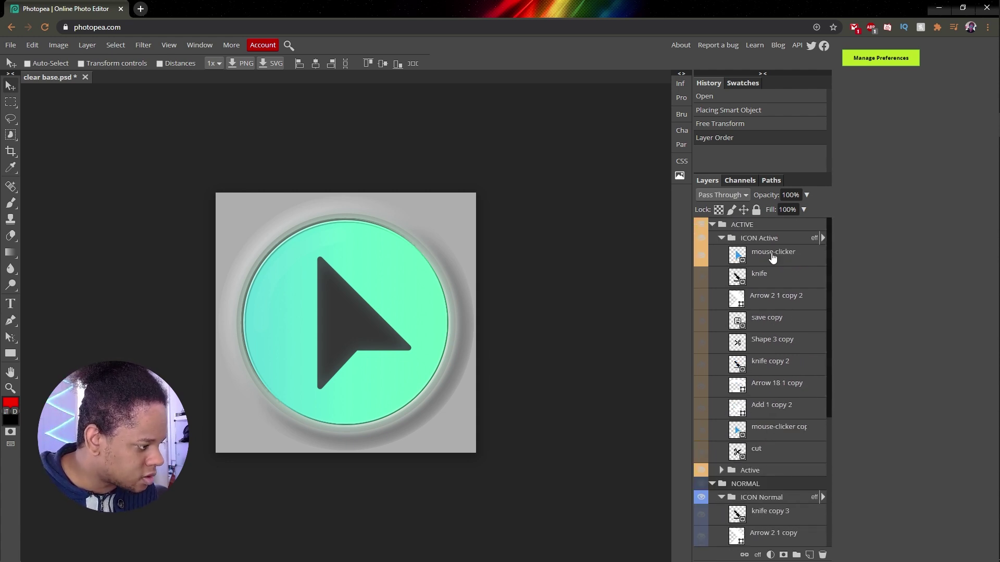
{"action": "left_click_drag", "start_coordinate": [772, 259], "coordinate": [768, 505]}
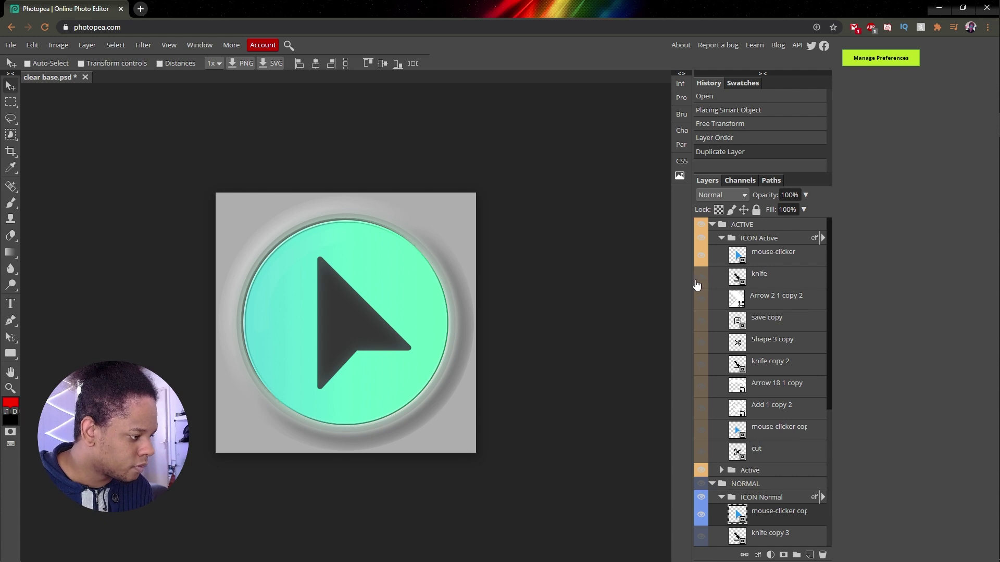
Hide the ACTIVE group and show the NORMAL group to display the button's normal state with the mouse-clicker icon.
{"action": "left_click", "coordinate": [701, 224]}
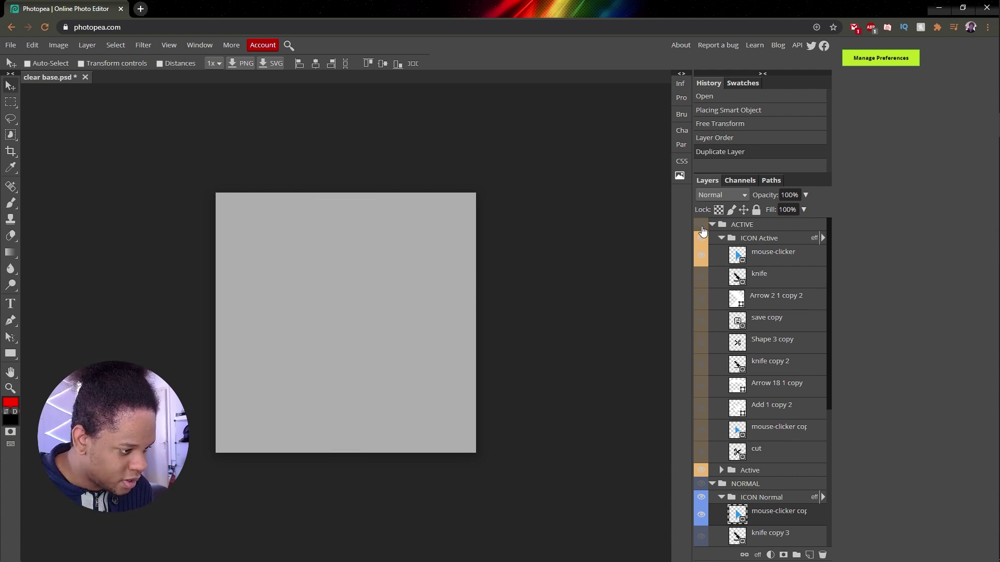
{"action": "scroll", "coordinate": [698, 406], "scroll_direction": "down", "scroll_amount": 2}
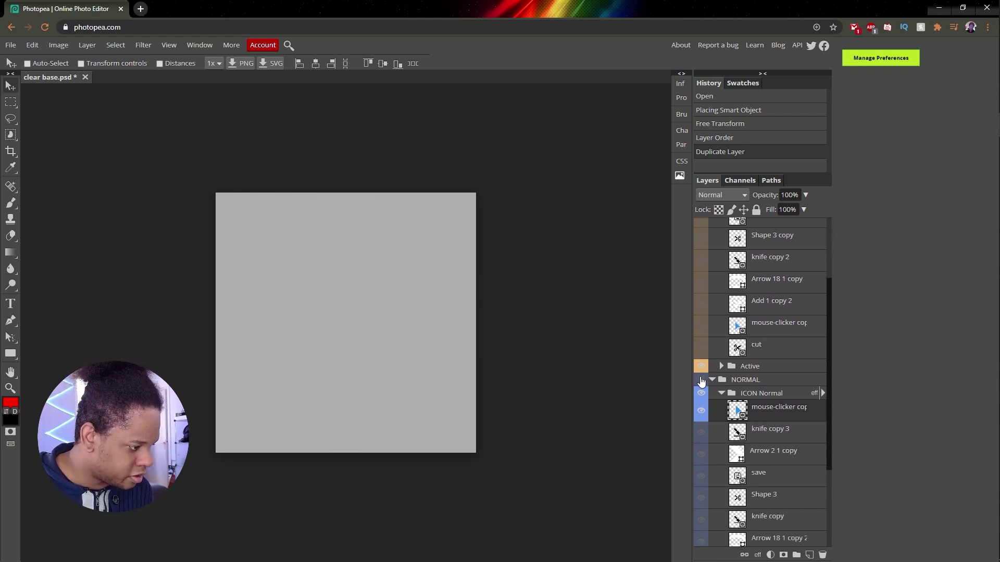
{"action": "left_click", "coordinate": [701, 380]}
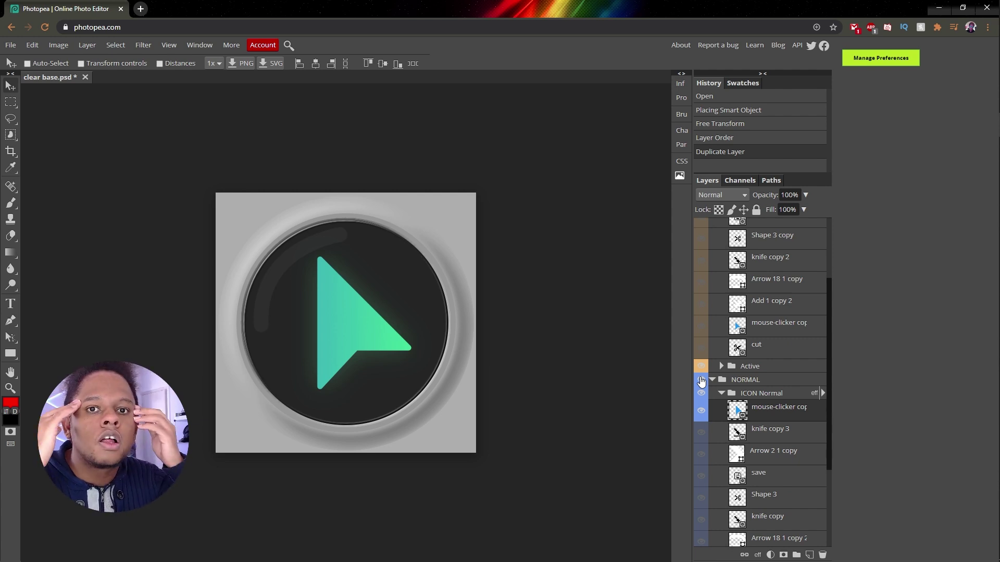